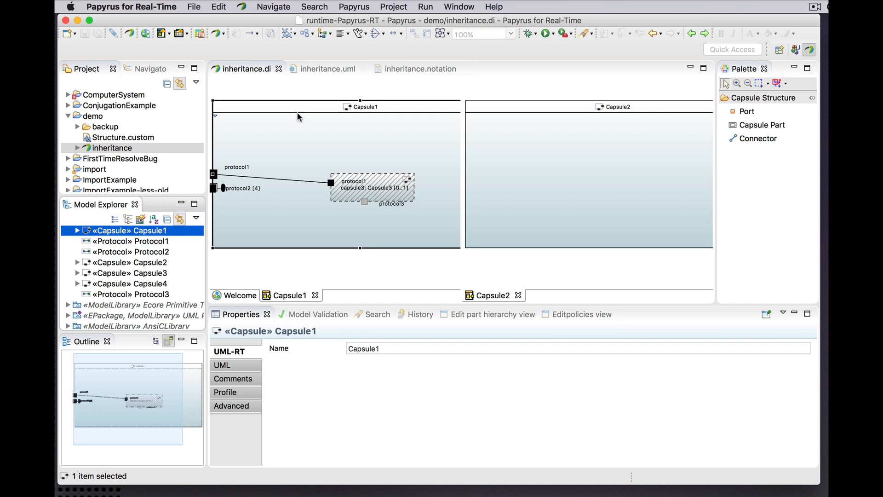
Create a generalization relationship from Capsule2 to Capsule1 in the inheritance model.
click(136, 267)
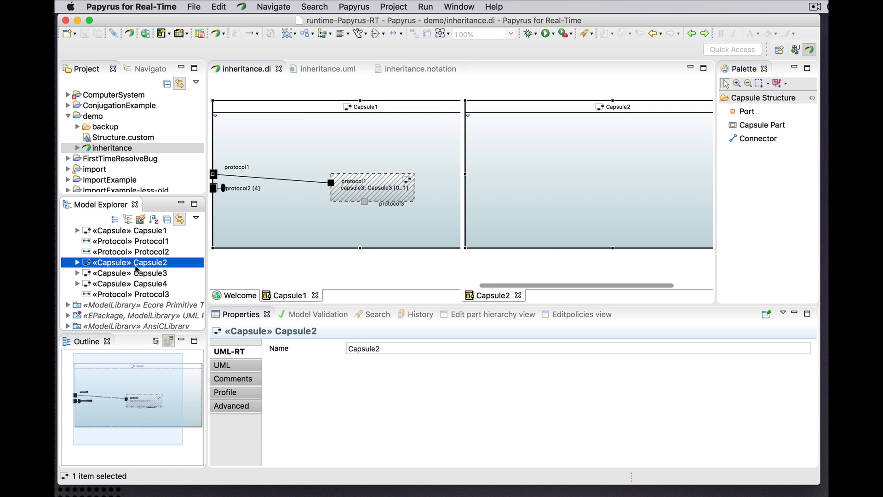
right_click(137, 269)
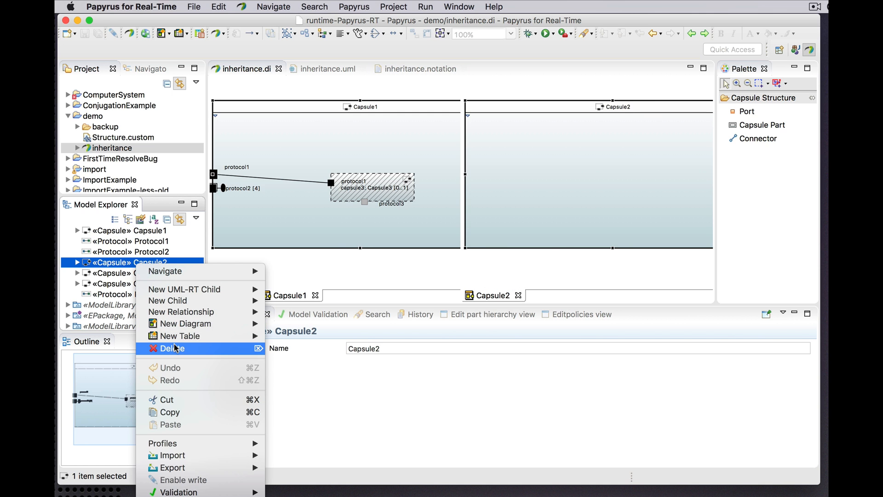
mouse_move(181, 314)
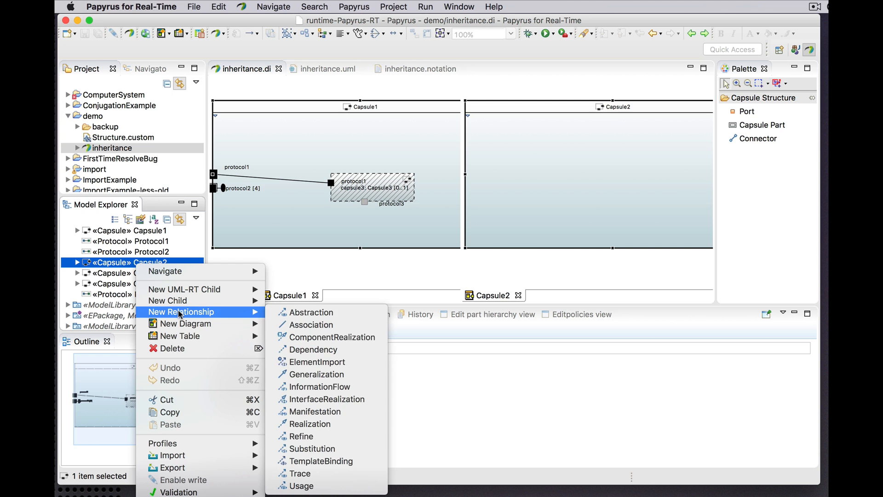
click(299, 374)
click(369, 233)
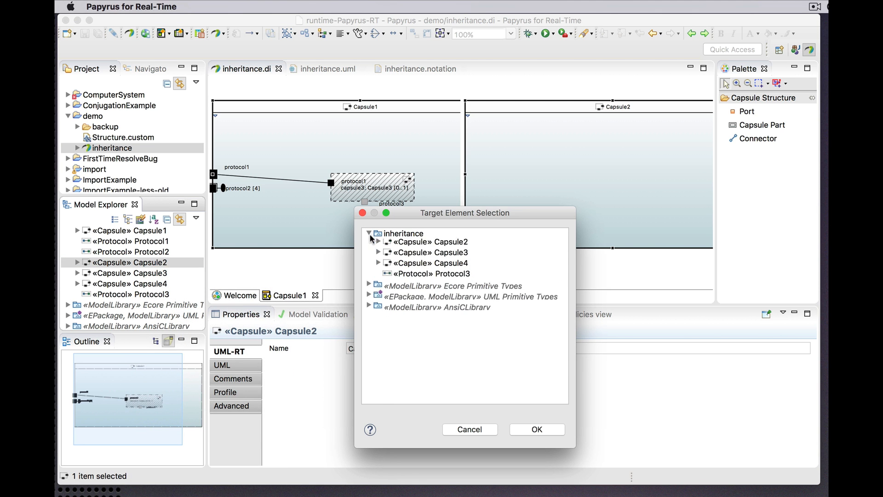
click(412, 244)
click(538, 430)
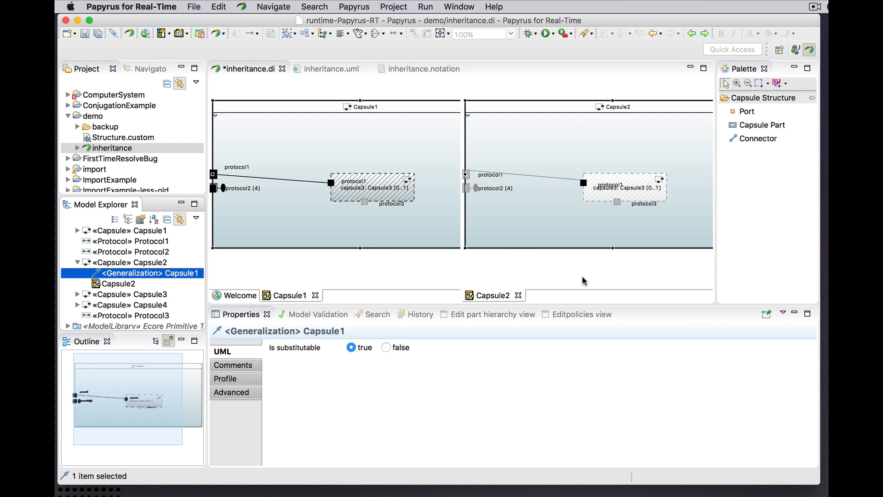
click(559, 263)
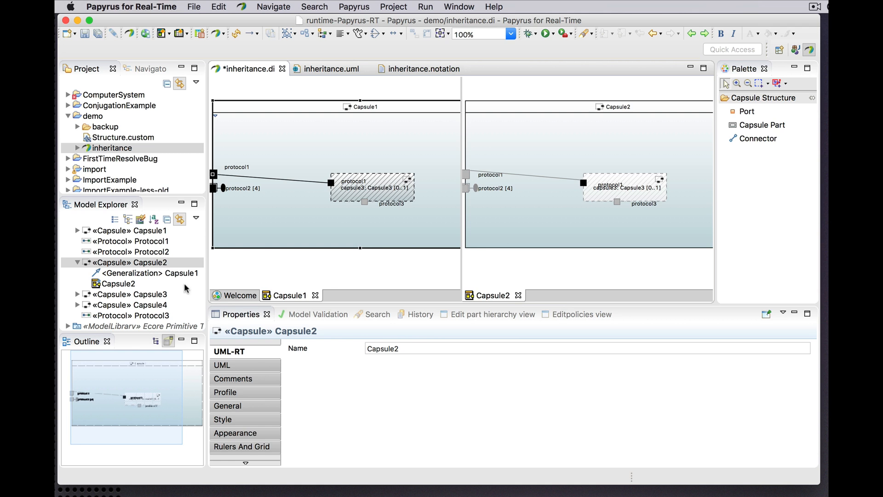
Examine the editing options offered for the protocol1 and protocol3 ports on the inherited capsule3 part in Capsule2's diagram.
click(583, 184)
right_click(583, 184)
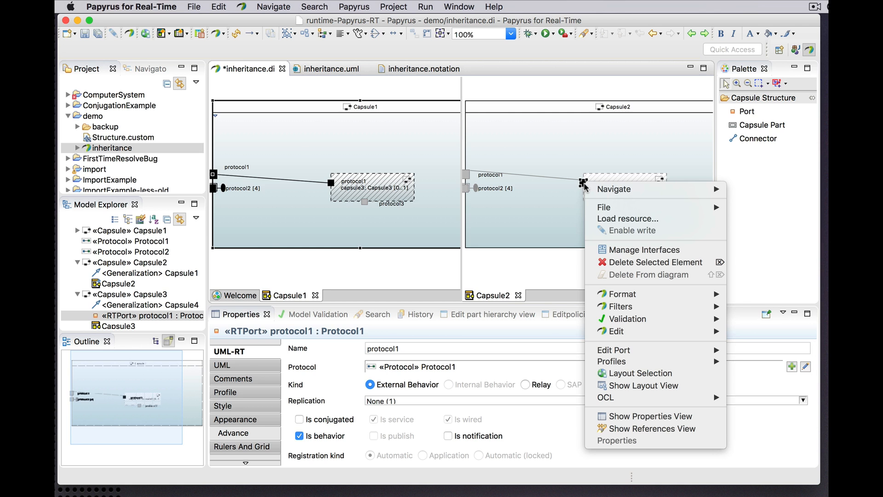
right_click(575, 260)
click(615, 202)
click(616, 202)
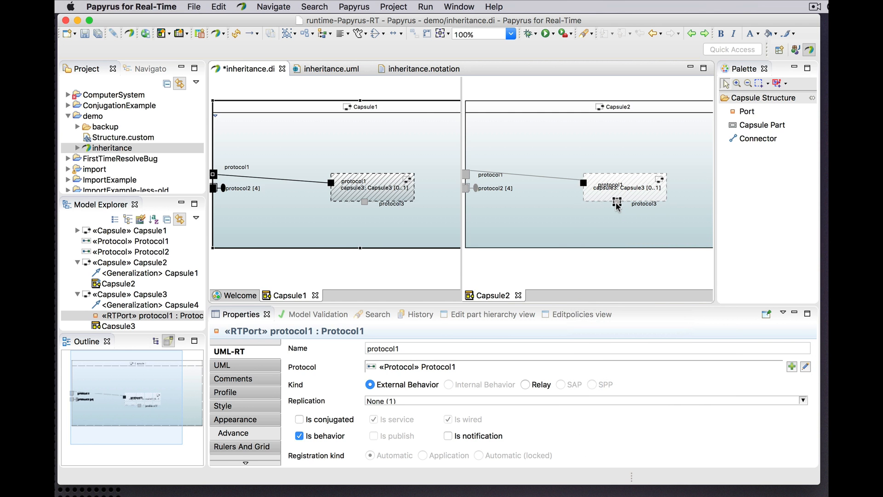
right_click(615, 202)
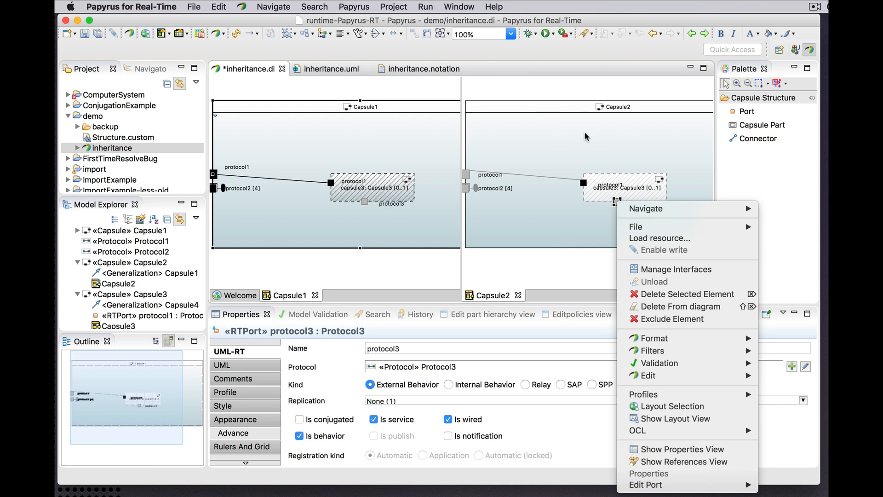
right_click(575, 251)
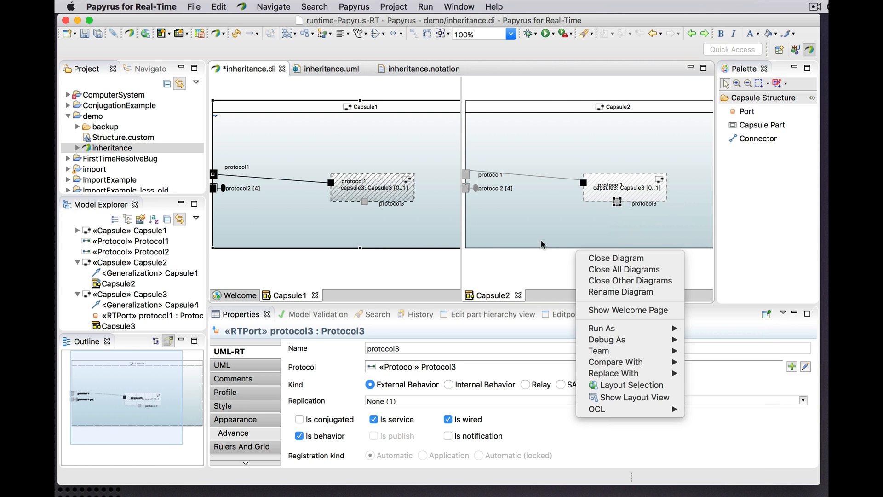
click(529, 260)
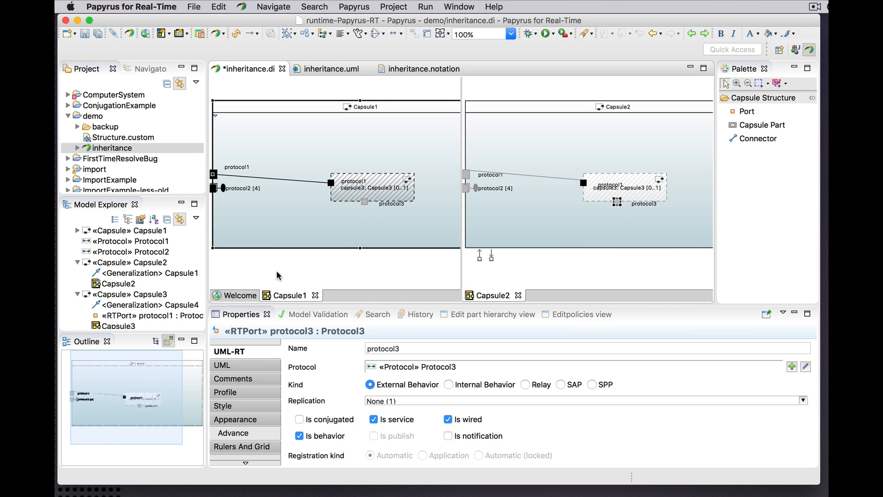
Load the UML-RT Inherited Structure customization for the model tree and review the elements under Capsule2.
scroll(177, 297, down, 1)
scroll(177, 297, up, 1)
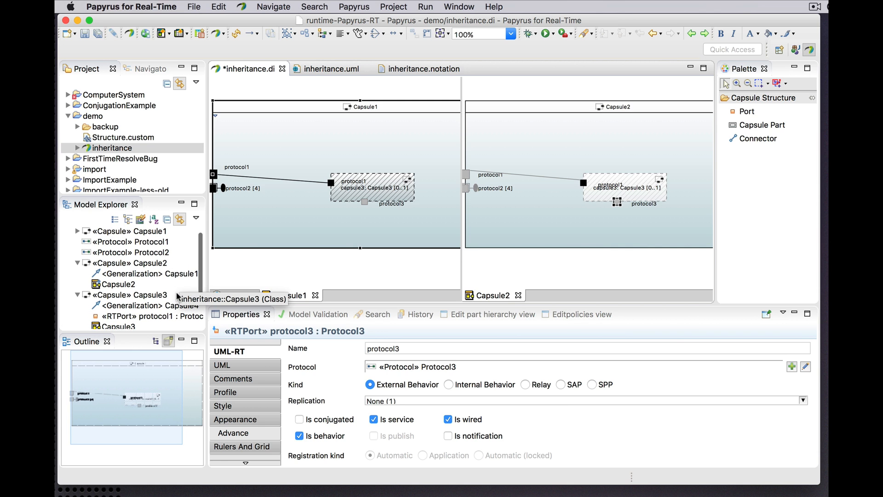
click(136, 266)
click(127, 274)
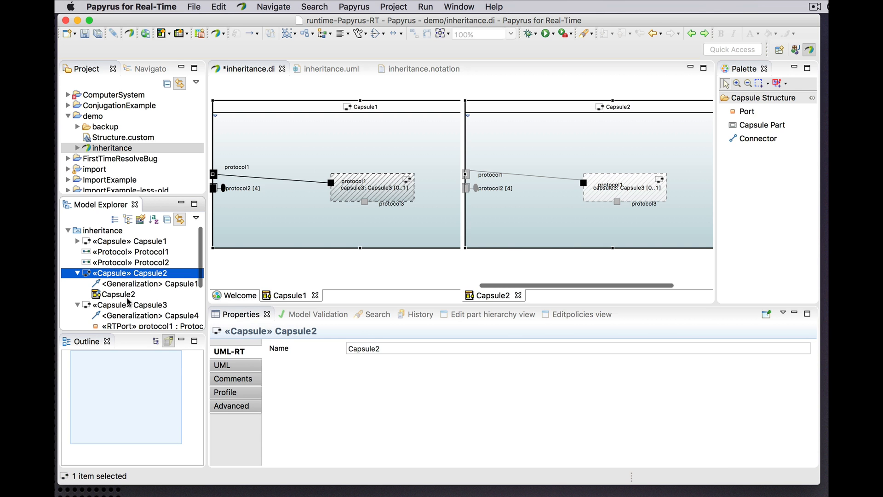
scroll(129, 301, down, 1)
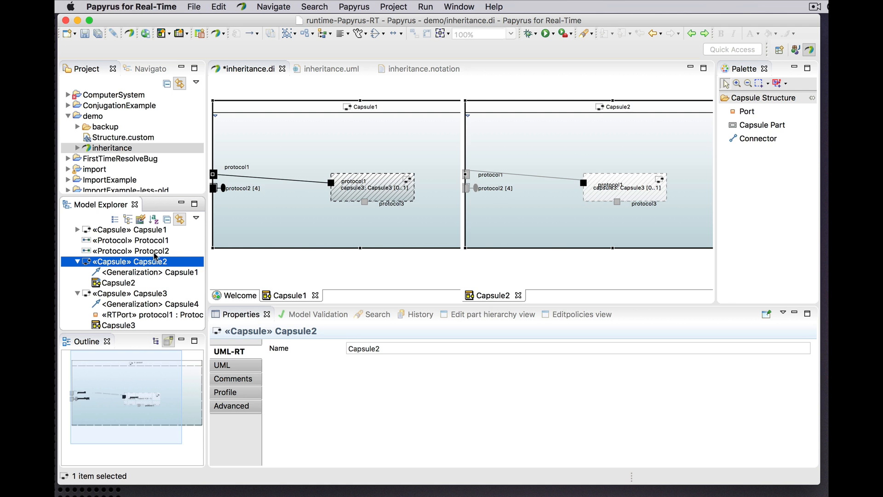
click(140, 224)
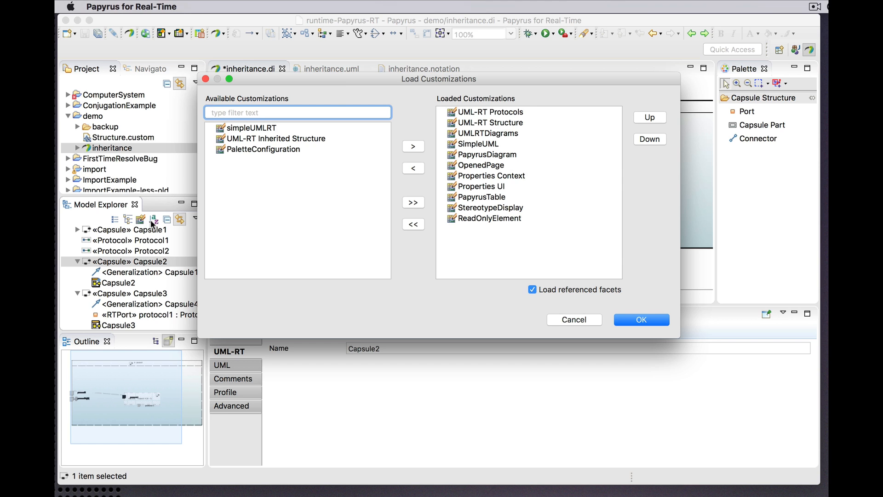
click(305, 141)
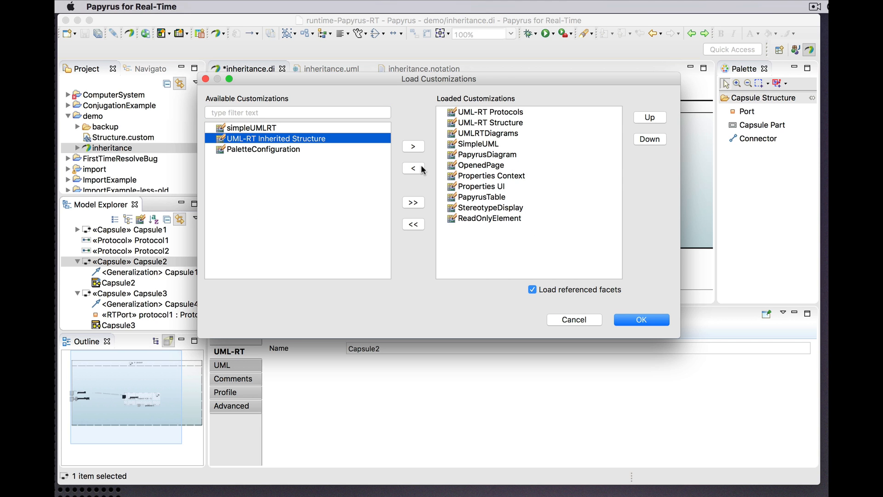
click(413, 147)
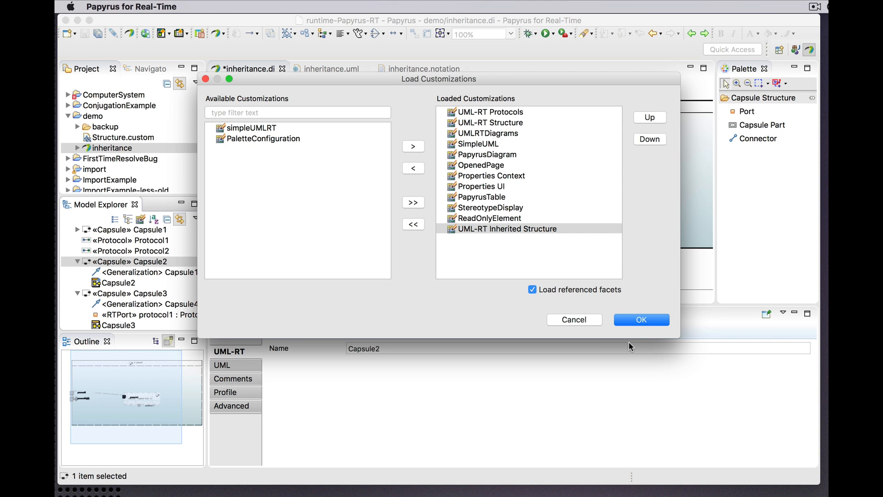
click(635, 322)
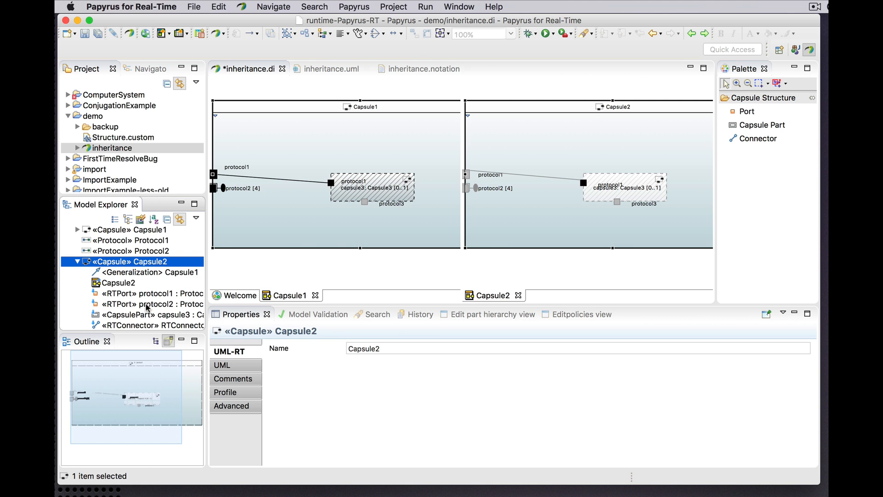
scroll(146, 308, down, 1)
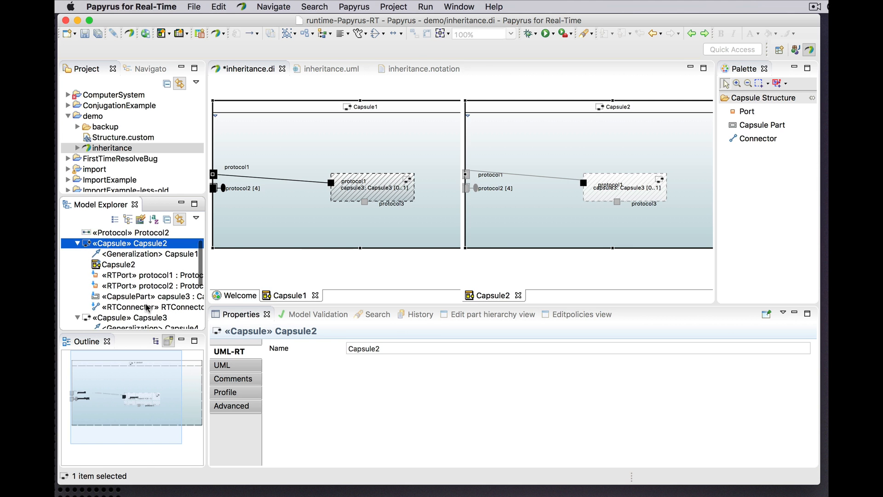
Unload the UML-RT Inherited Structure customization from the model tree.
click(141, 220)
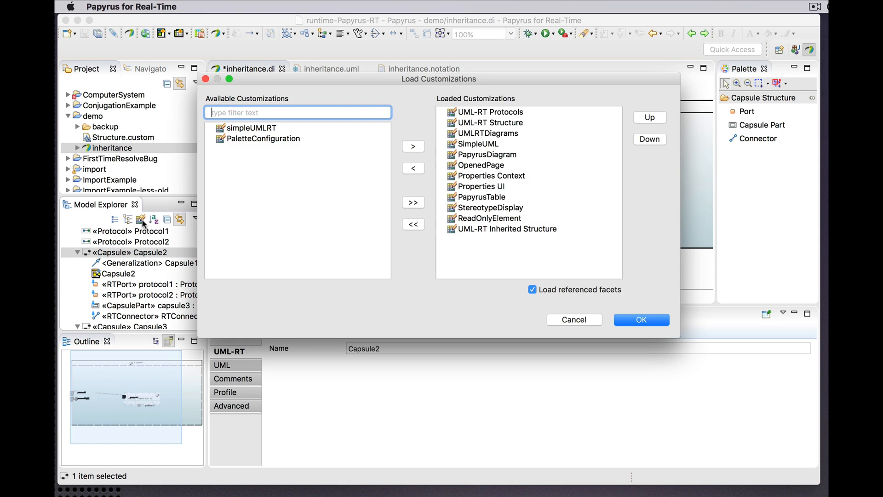
click(497, 229)
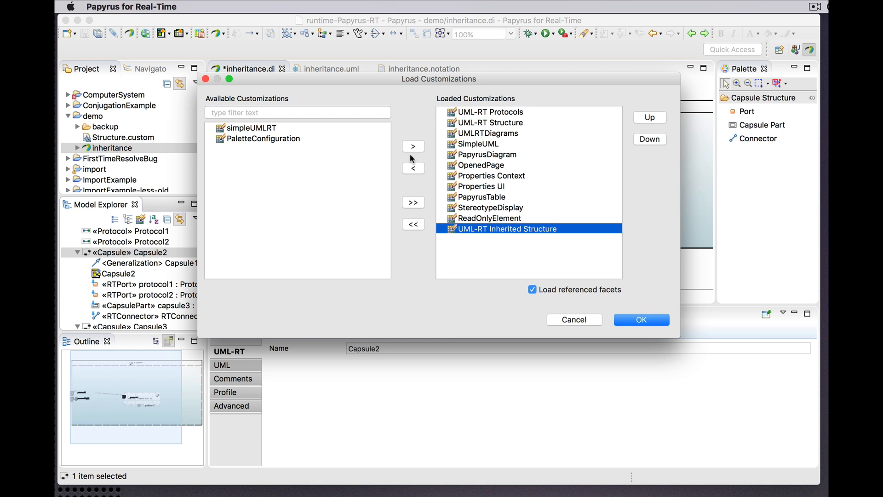
click(414, 168)
click(646, 319)
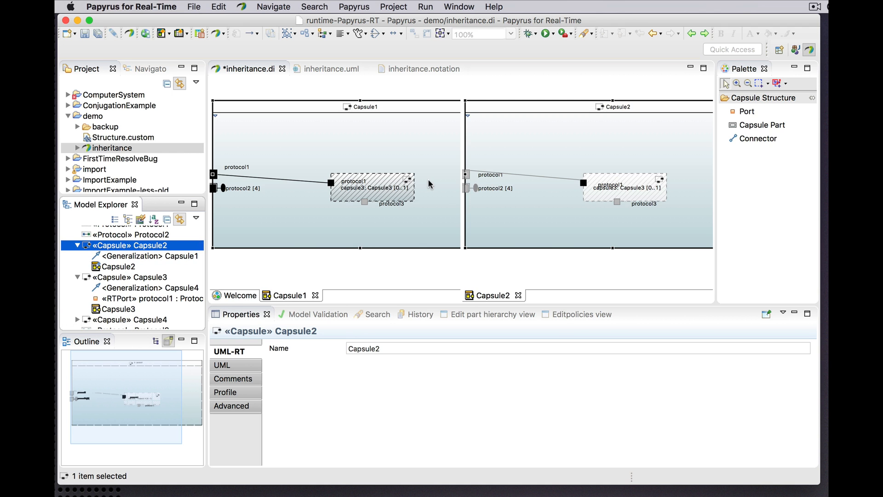
Exclude the inherited connector between protocol1 and the capsule3 part from Capsule2.
click(554, 178)
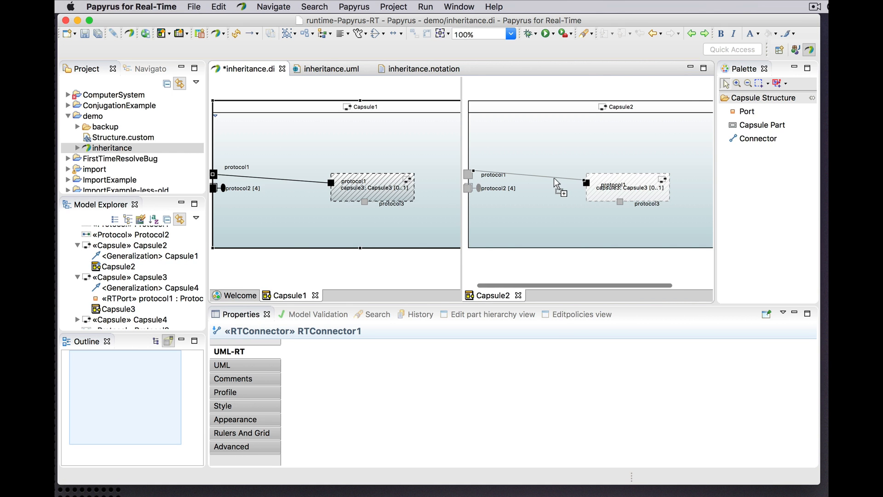
right_click(549, 178)
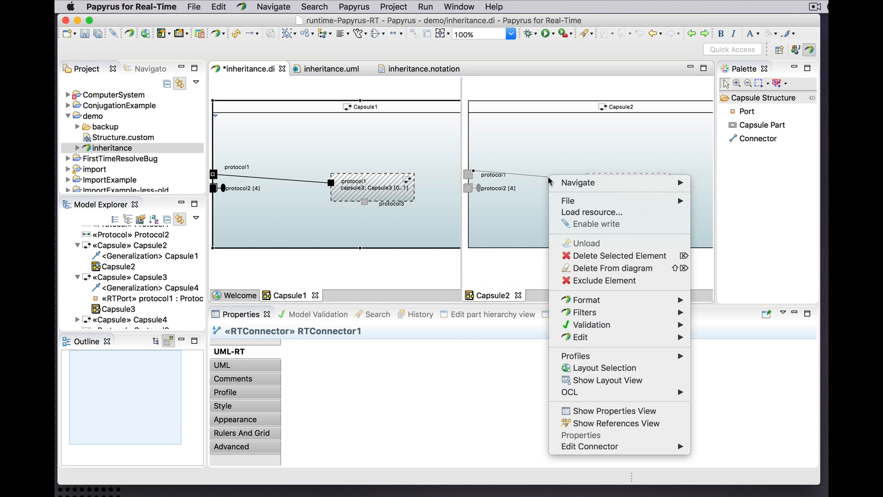
click(596, 288)
right_click(596, 287)
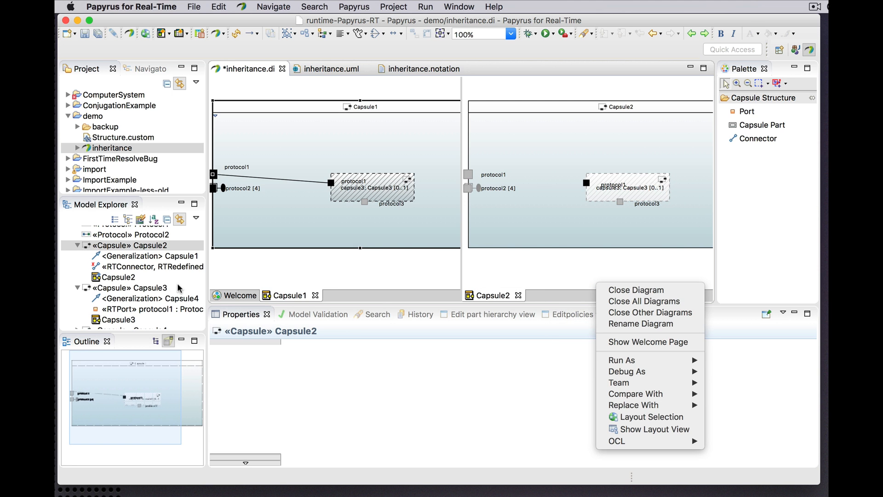
click(134, 266)
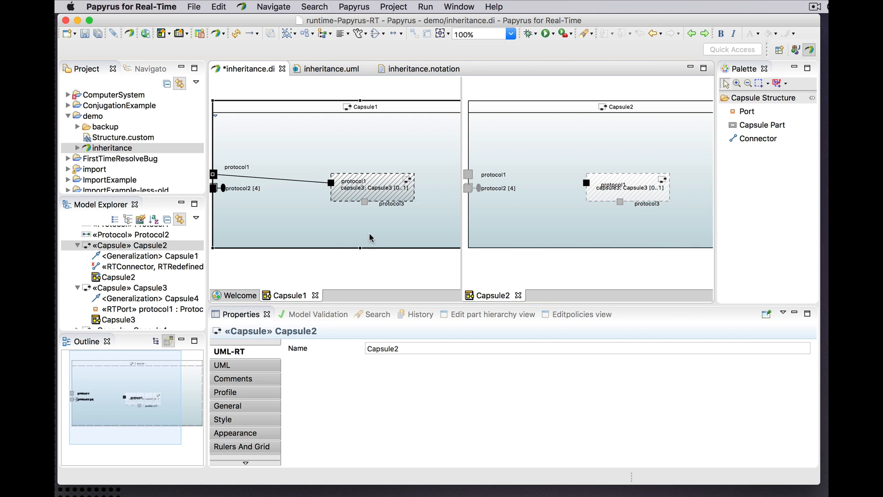
Set the replication of the inherited protocol1 port on Capsule2's border to 2.
click(469, 175)
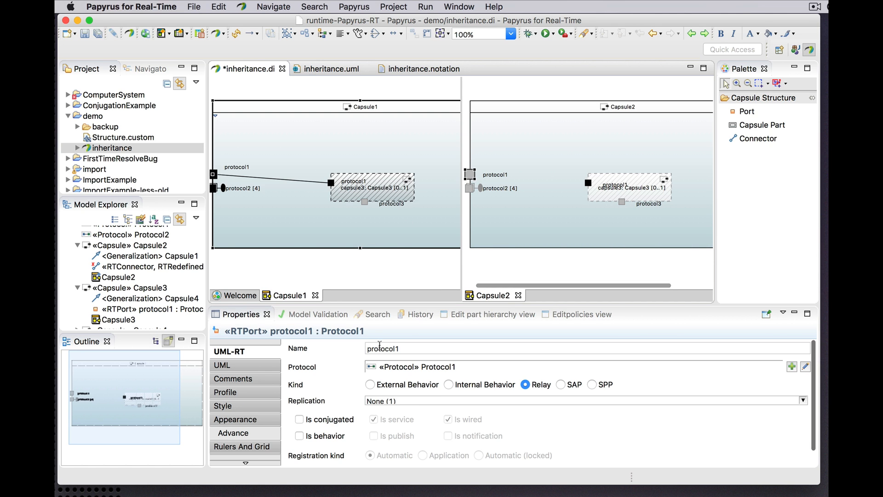
click(407, 402)
text(2)
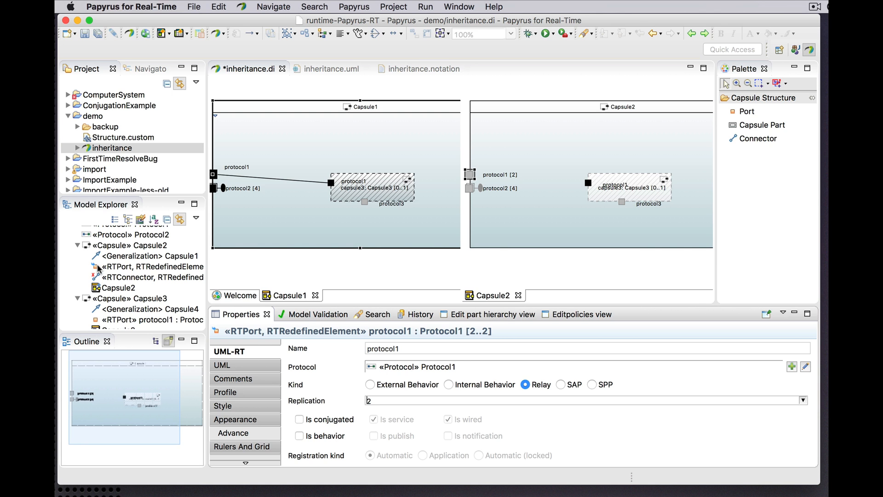
Examine the generalization, the redefined port and the excluded connector listed under Capsule2 in the model tree.
click(96, 264)
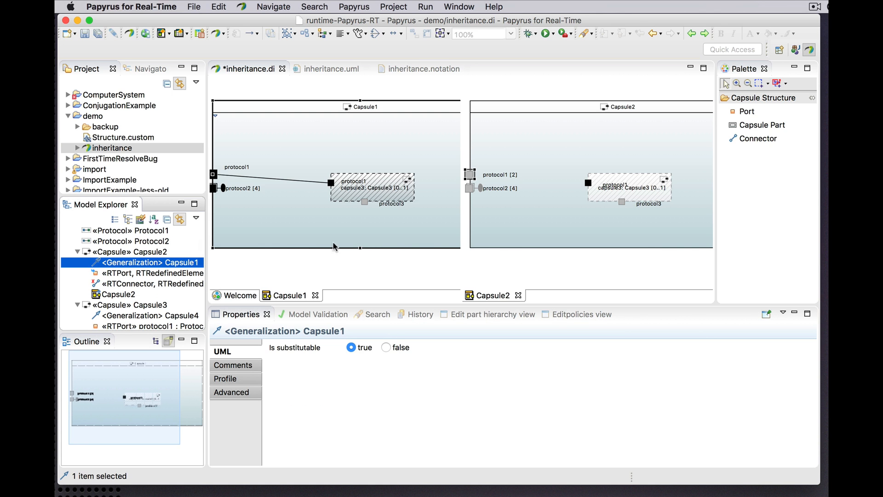
click(129, 275)
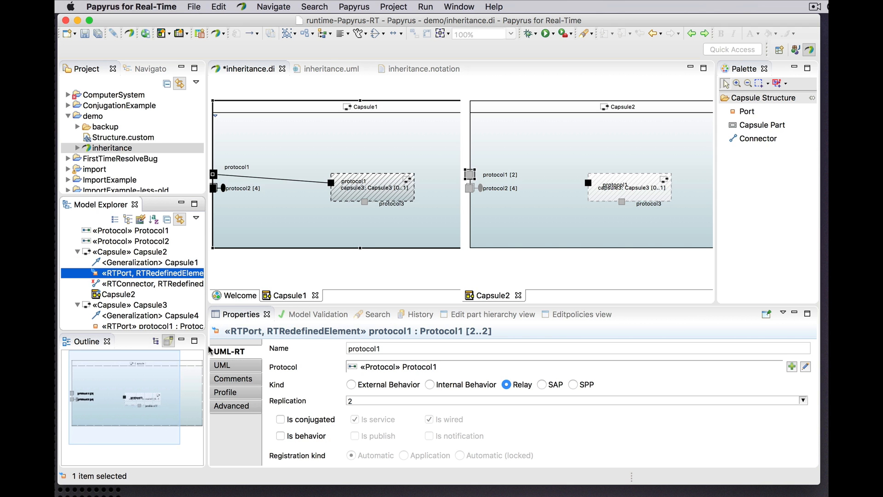
click(127, 286)
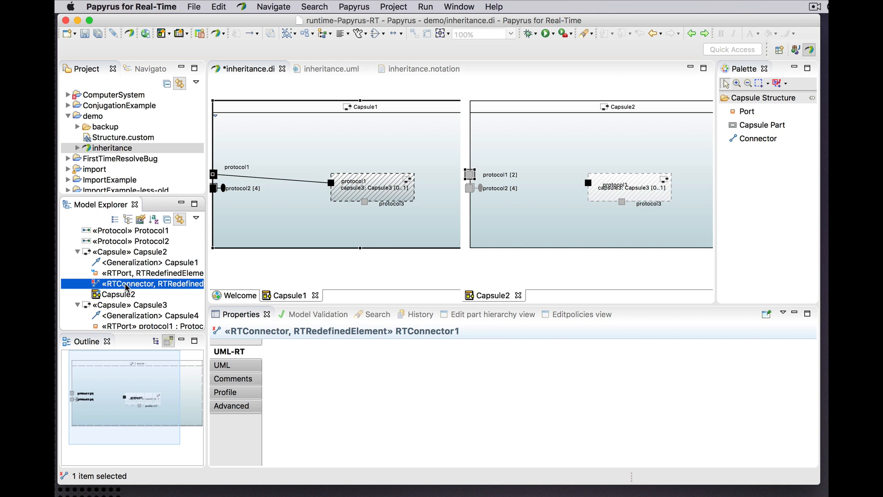
scroll(133, 290, down, 2)
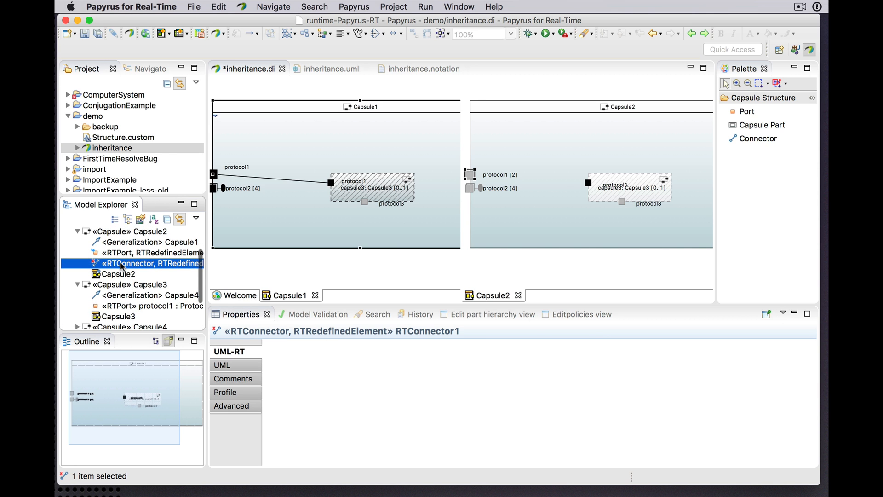
scroll(131, 269, right, 3)
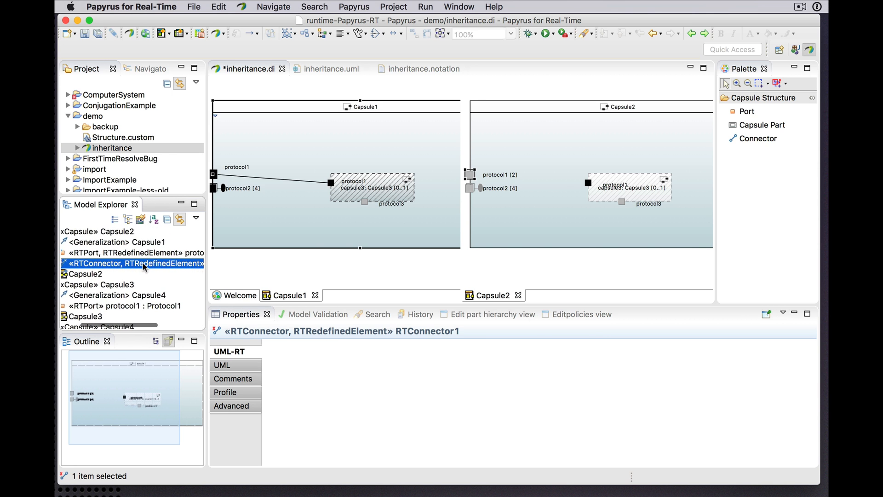
scroll(140, 266, left, 3)
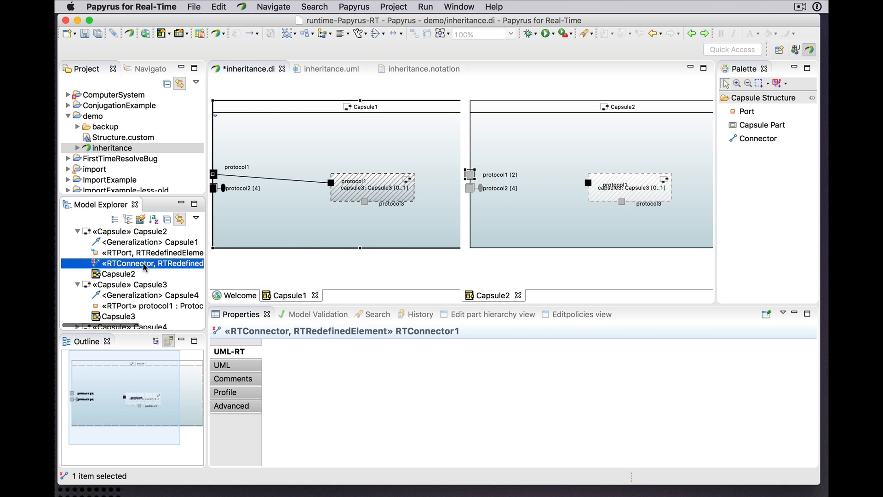
scroll(146, 265, down, 1)
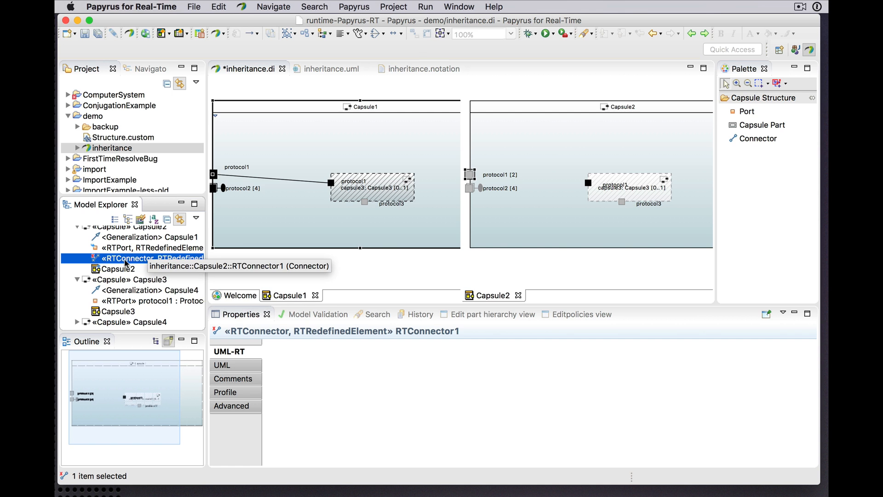
scroll(146, 263, up, 1)
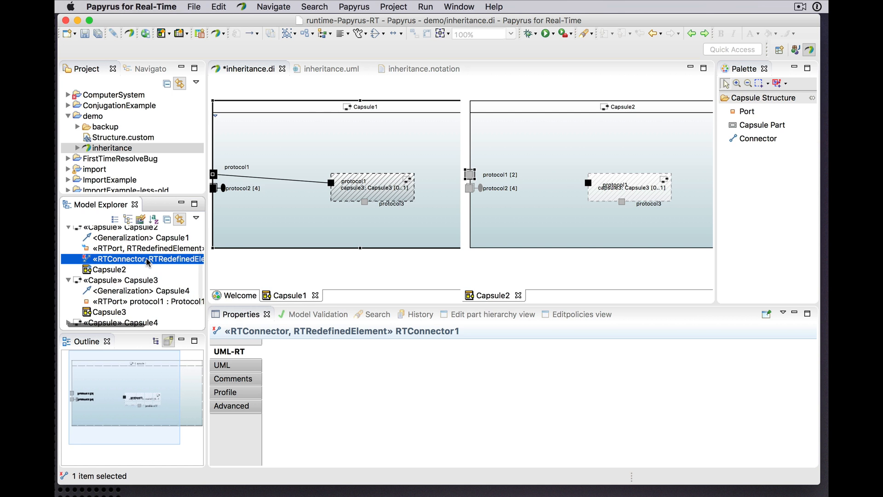
scroll(147, 264, up, 2)
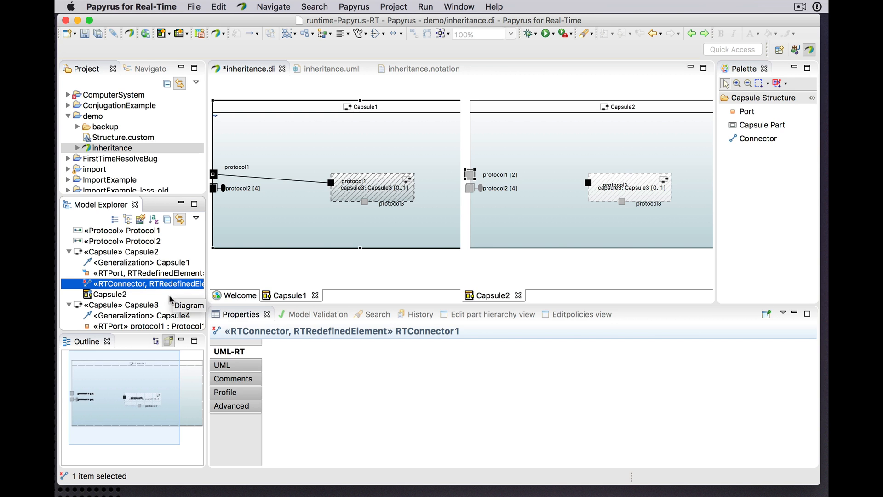
scroll(169, 296, down, 1)
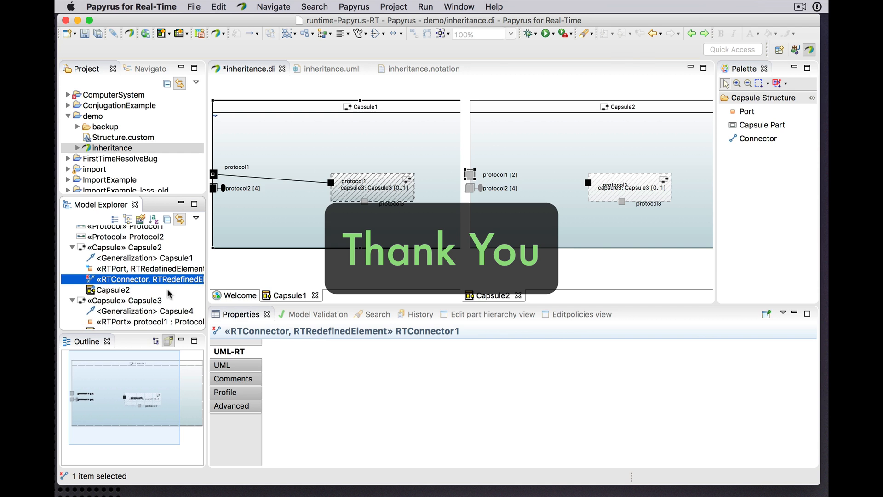